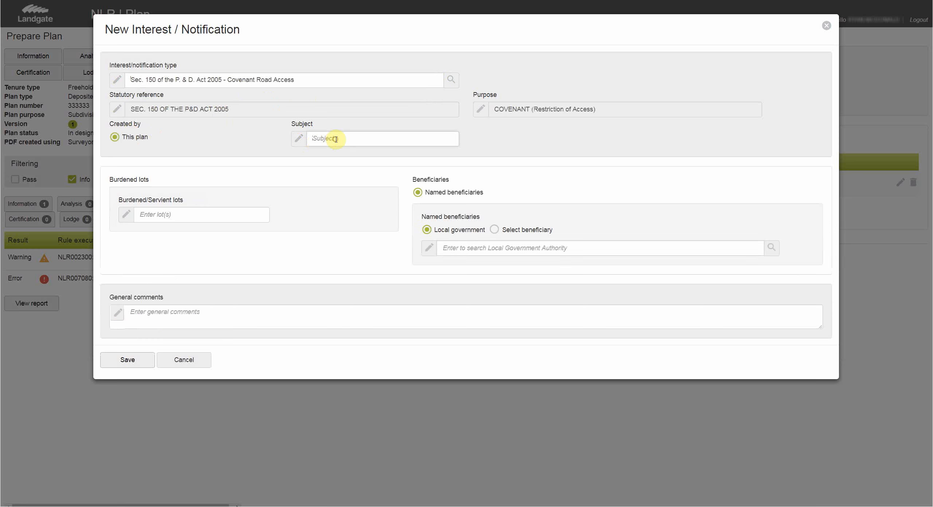
# Step: Set the interest's subject to A, the burdened lots to 592-595, and the local government beneficiary to CITY OF MANDURAH
pyautogui.write('A')
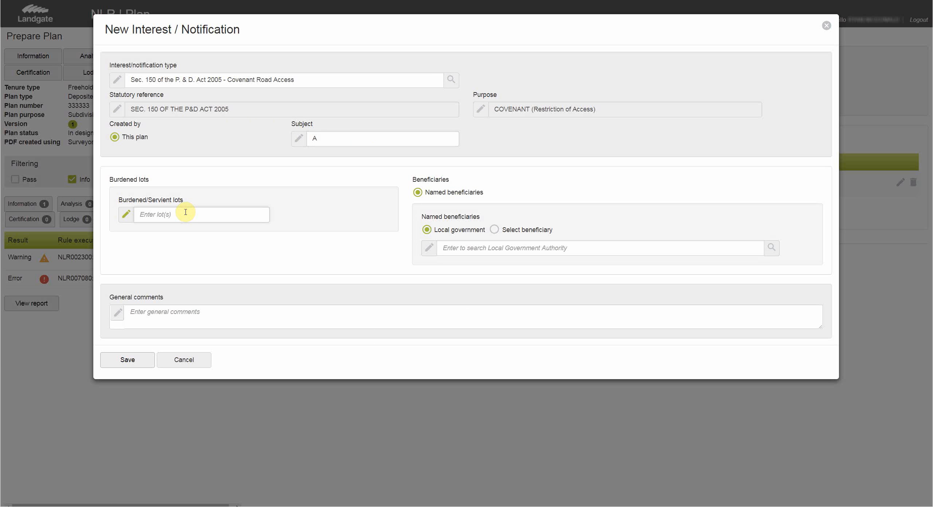
pyautogui.write('592-595')
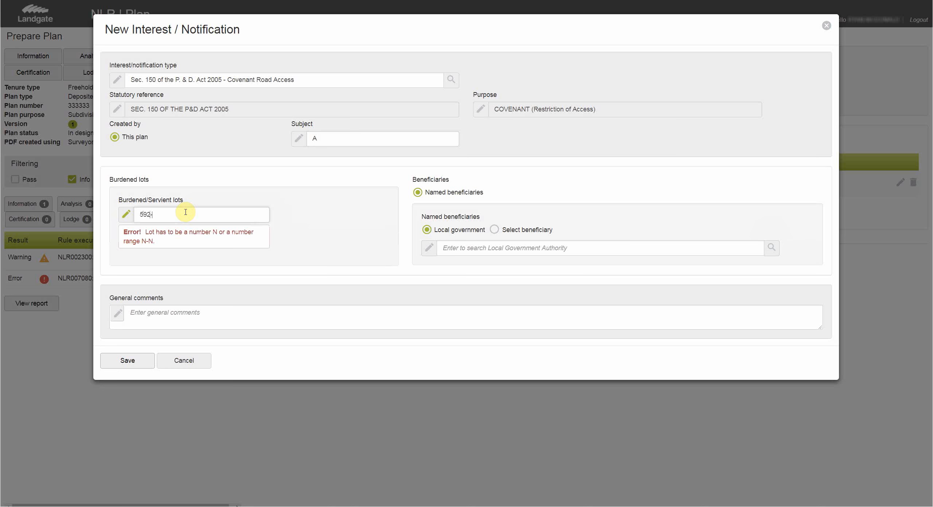
pyautogui.click(460, 249)
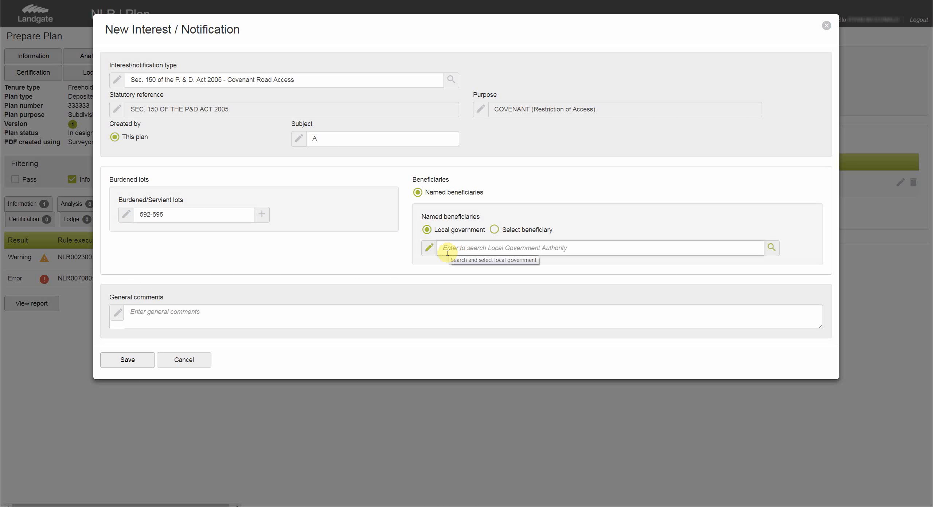
pyautogui.write('mand')
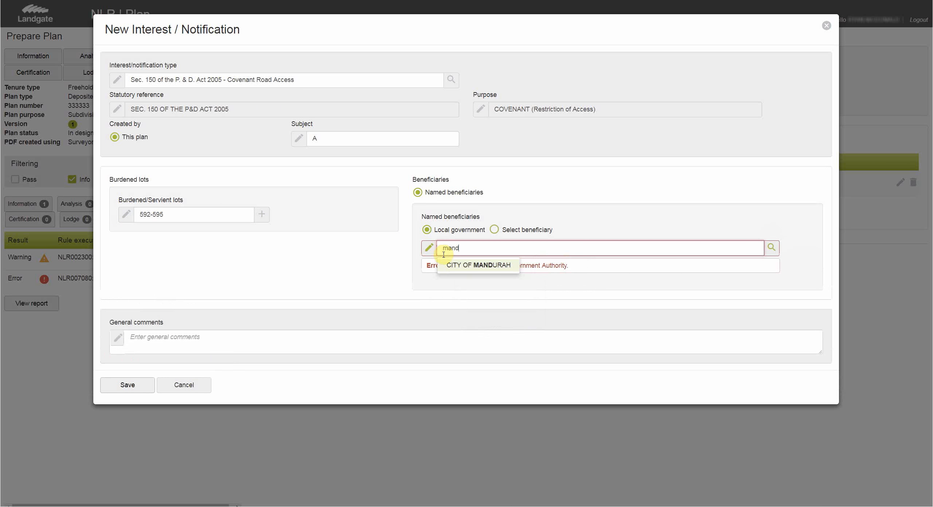
pyautogui.click(460, 266)
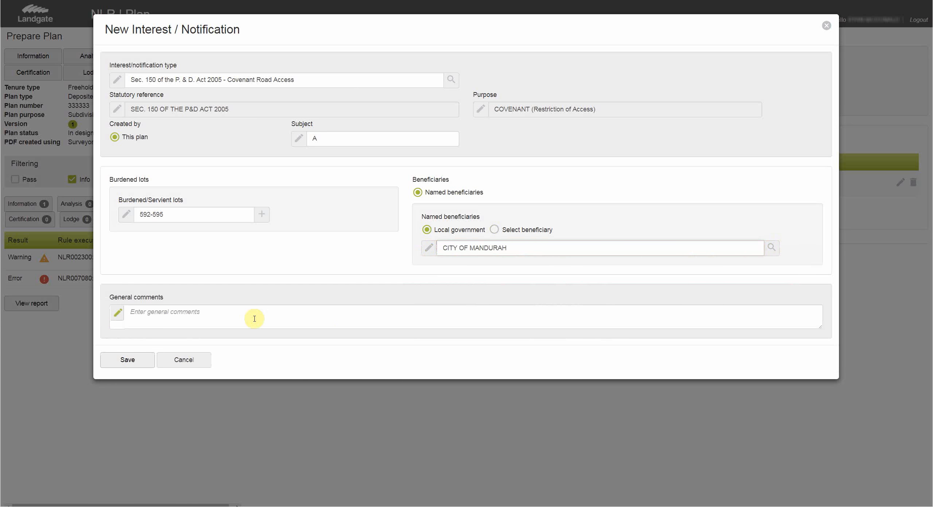
# Step: Paste the general comment "No vehicular access to and from abutting Road." and save the new interest
pyautogui.click(190, 320)
pyautogui.rightClick(194, 320)
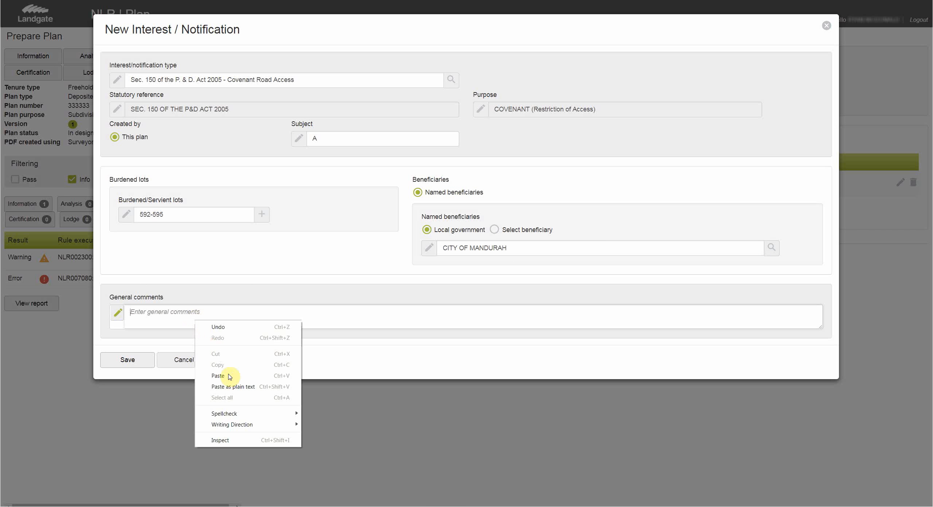
pyautogui.click(241, 378)
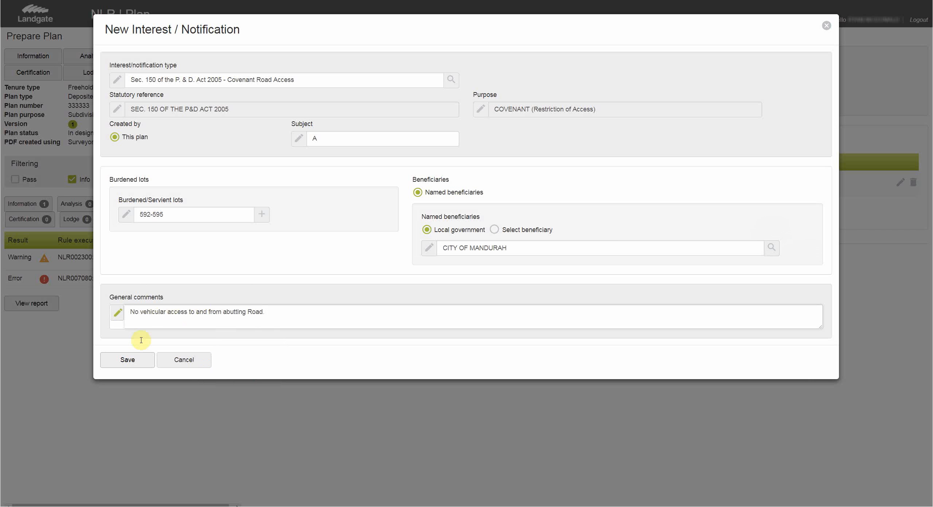
pyautogui.click(135, 362)
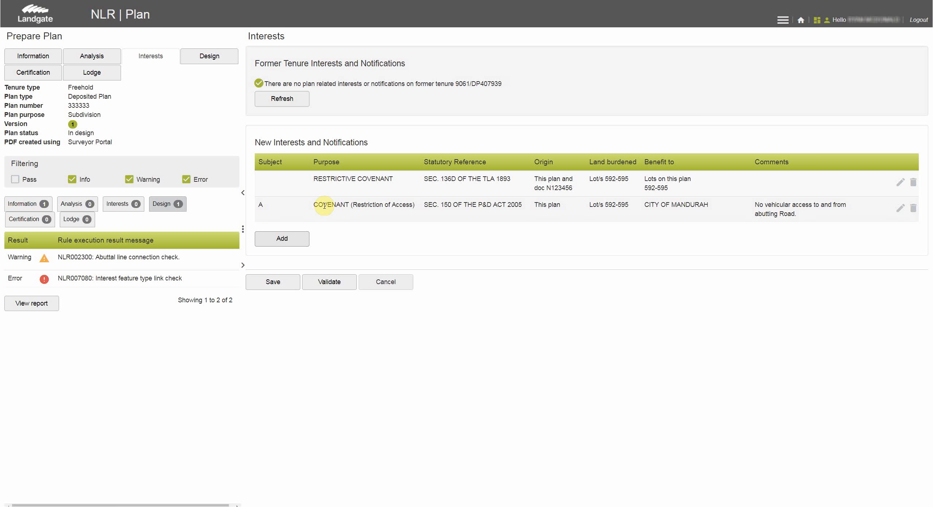
# Step: In the plan design, construct a Covenant / Restrictive Covenant polyline along the Abeona Parade frontage of lots 592 to 595 and check its listed feature
pyautogui.click(218, 60)
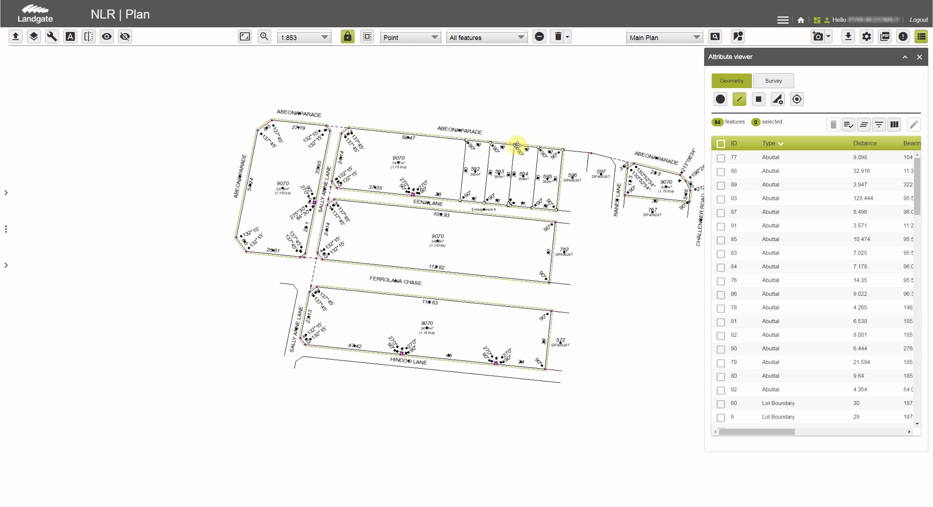
pyautogui.scroll(1, 517, 145)
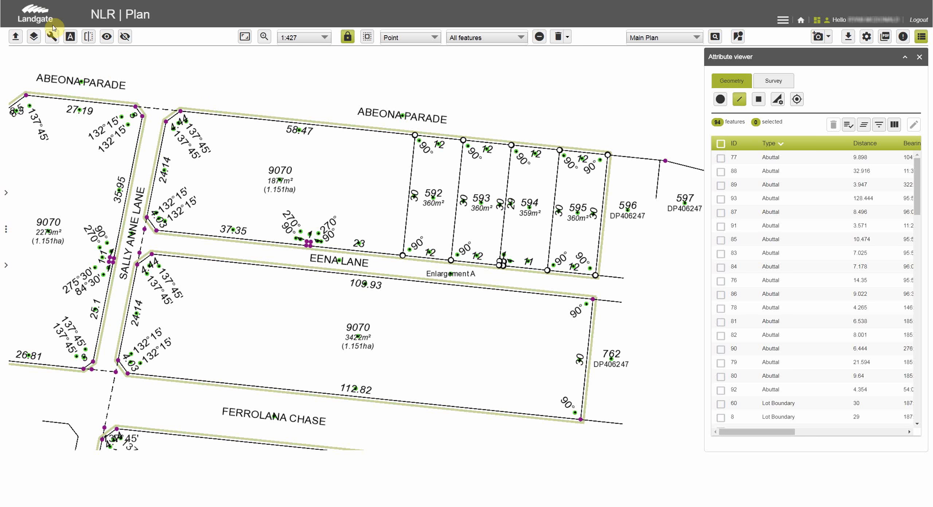
pyautogui.click(51, 37)
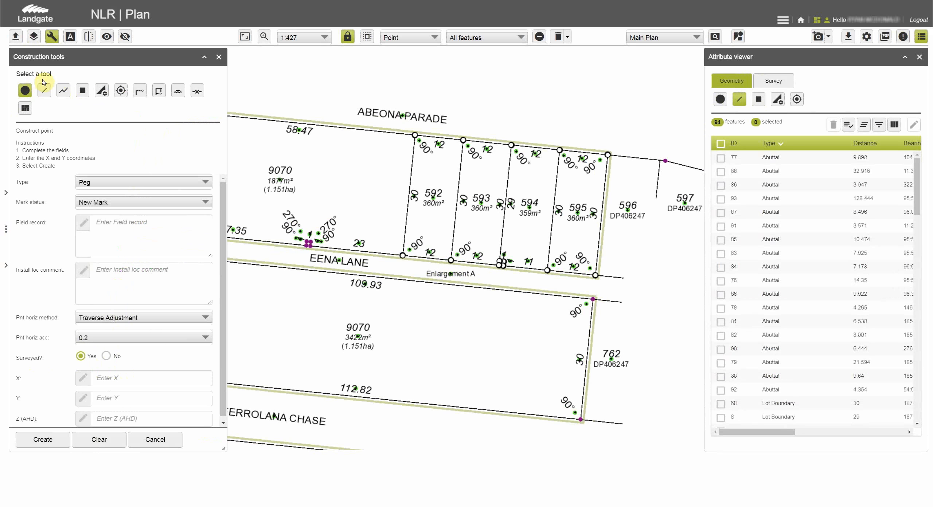
pyautogui.click(65, 92)
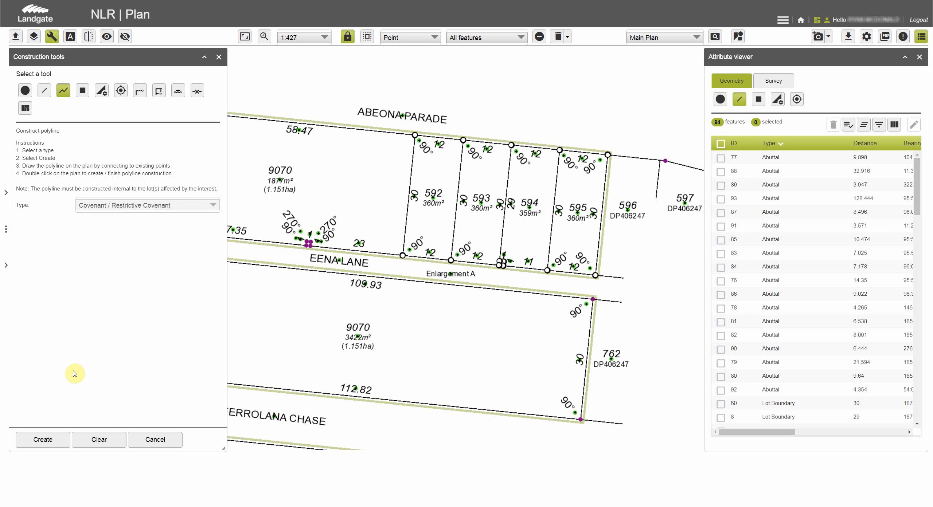
pyautogui.click(50, 443)
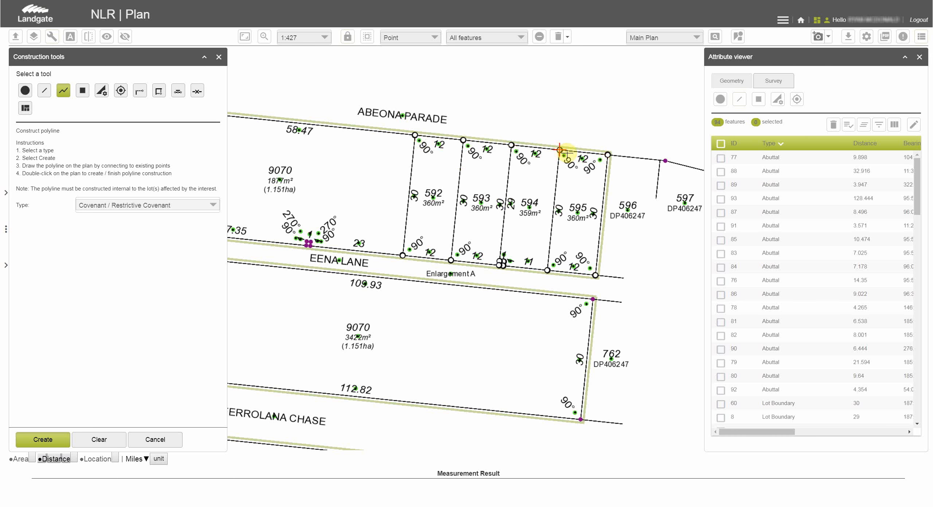
pyautogui.click(415, 135)
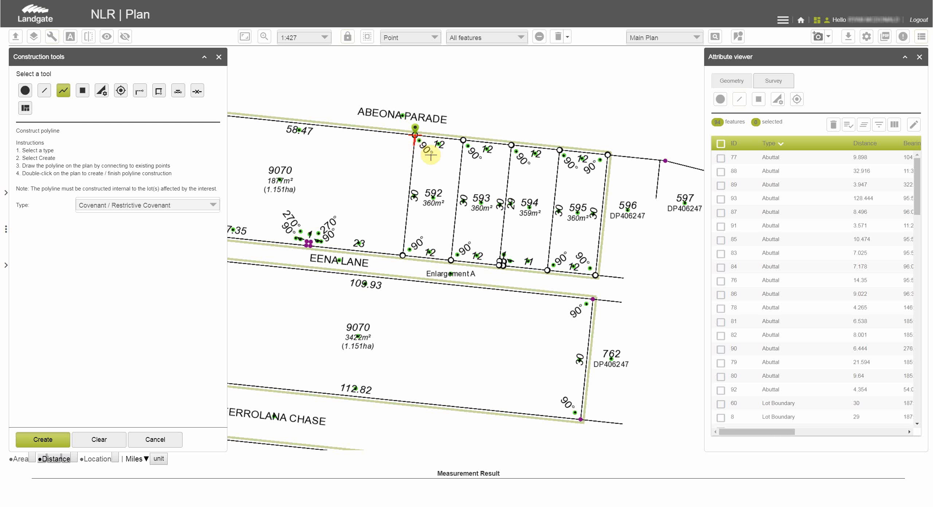
pyautogui.click(463, 140)
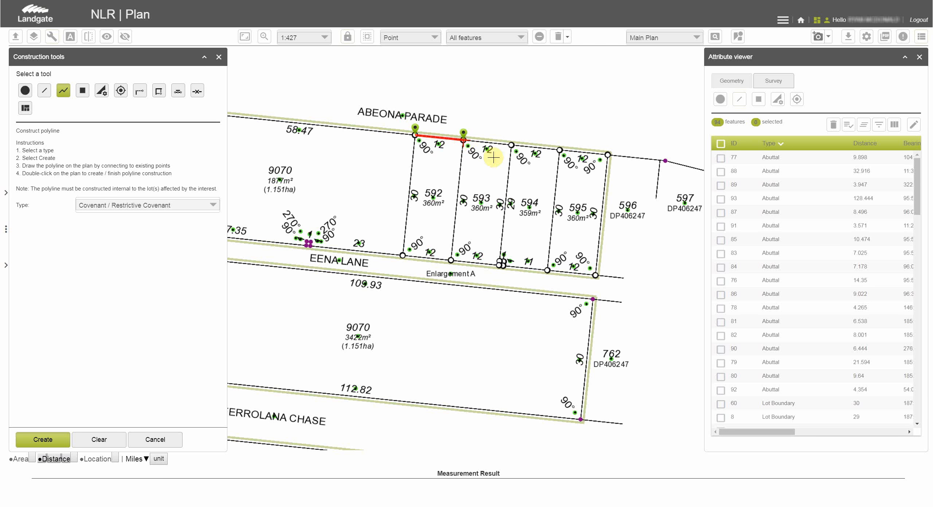
pyautogui.click(511, 145)
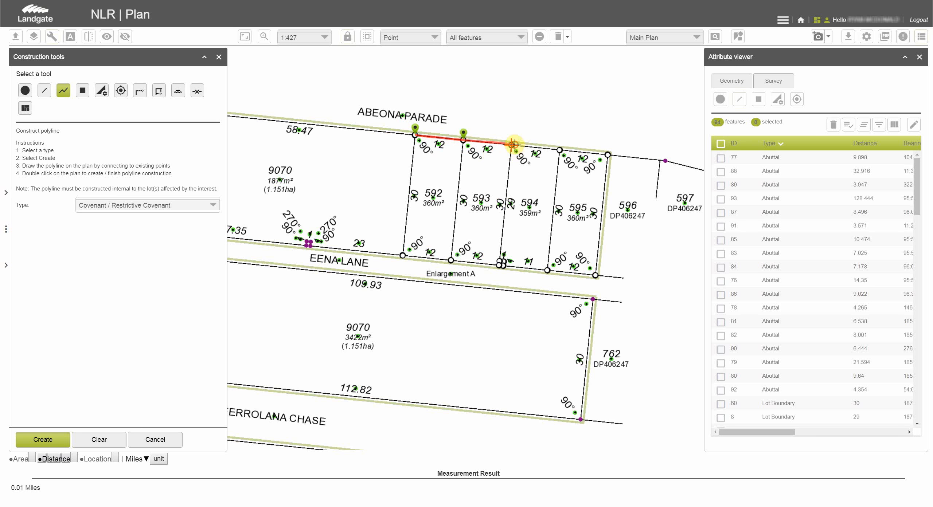
pyautogui.click(559, 150)
pyautogui.click(608, 155)
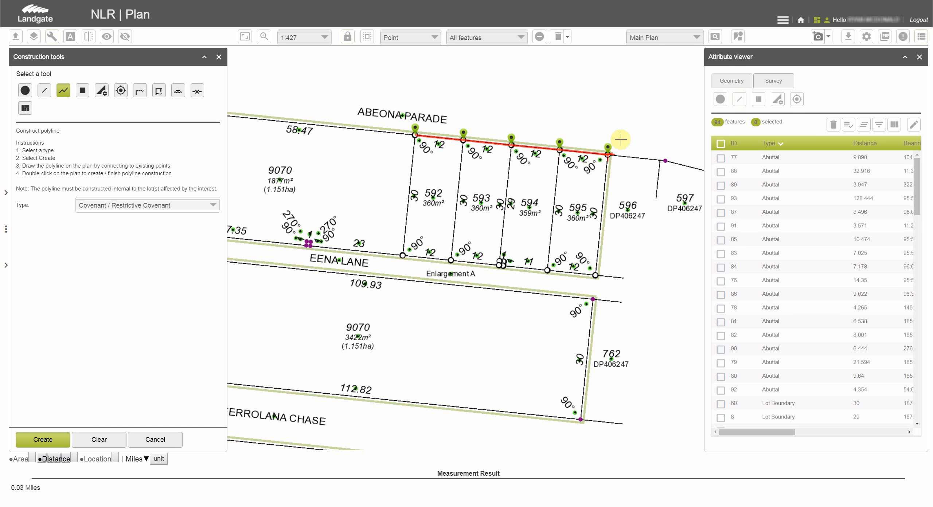
pyautogui.doubleClick(646, 138)
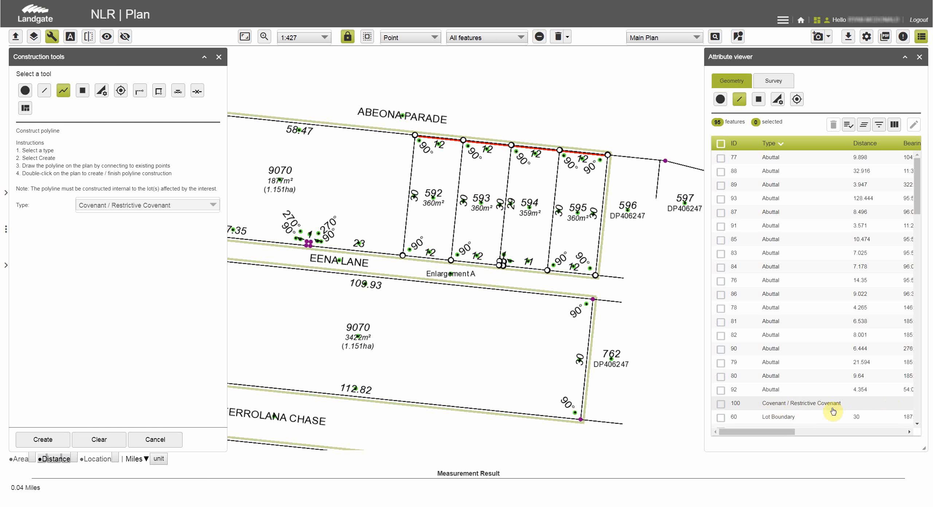
pyautogui.click(805, 407)
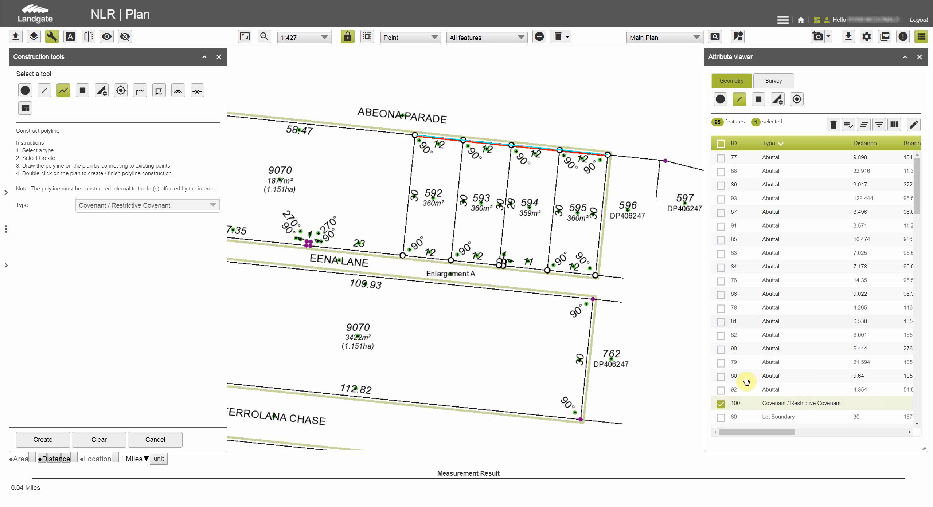
pyautogui.click(720, 403)
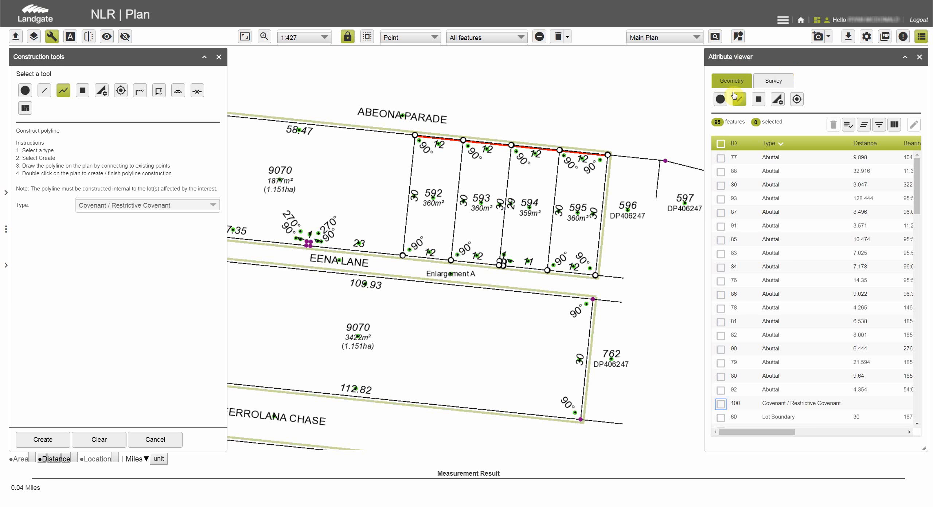
# Step: Link the subject A covenant interest to the new polyline along Abeona Parade, and close the construction tools
pyautogui.click(773, 86)
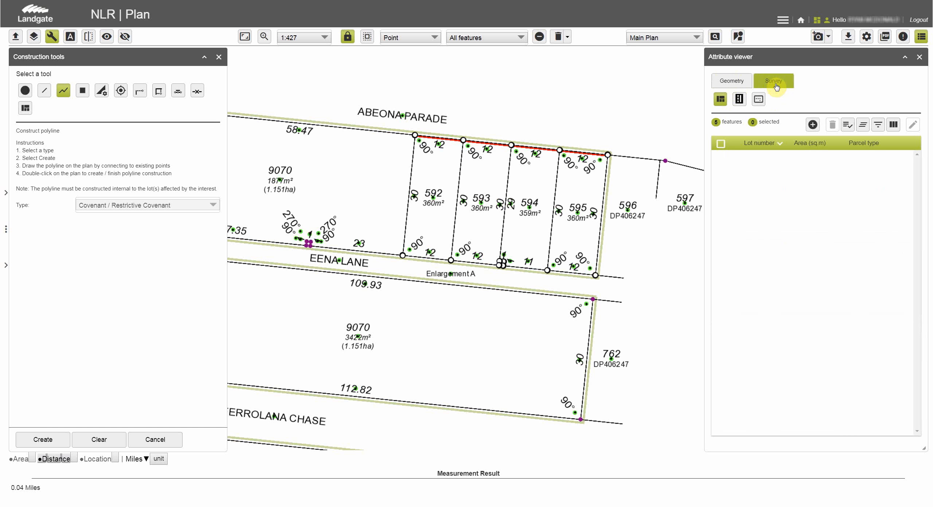
pyautogui.click(761, 102)
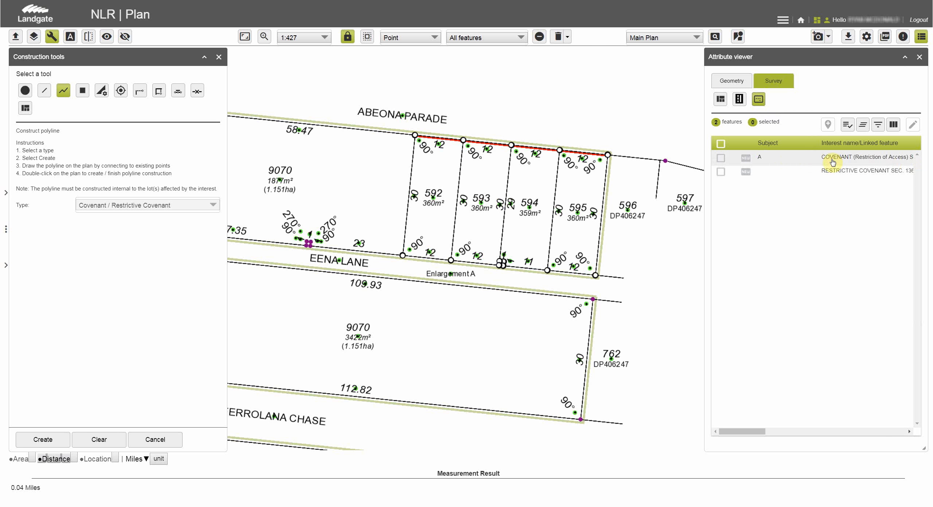
pyautogui.click(721, 157)
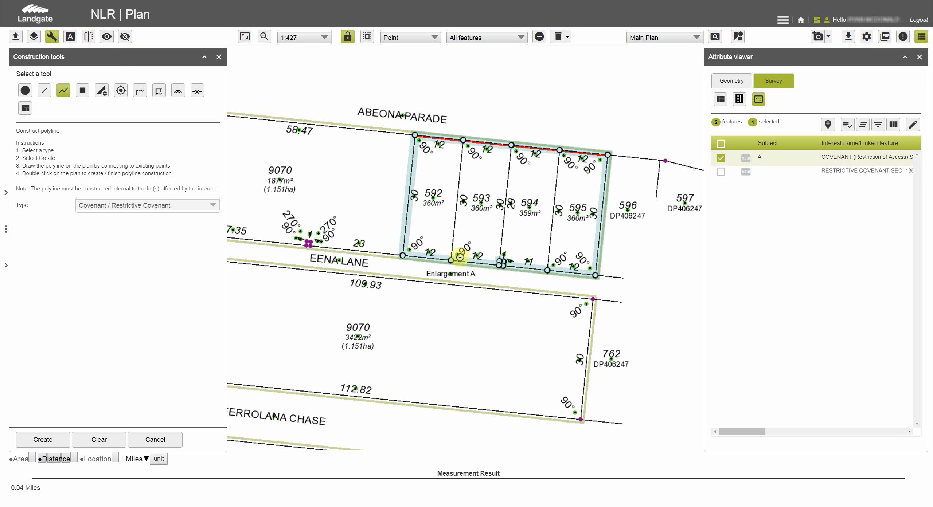
pyautogui.moveTo(744, 431)
pyautogui.mouseDown()
pyautogui.moveTo(822, 442)
pyautogui.moveTo(726, 437)
pyautogui.mouseUp()
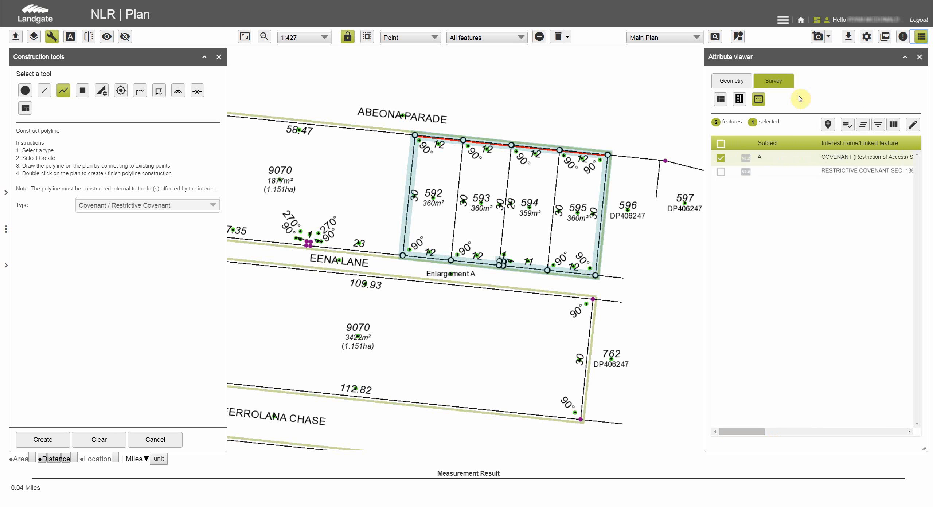
pyautogui.click(828, 126)
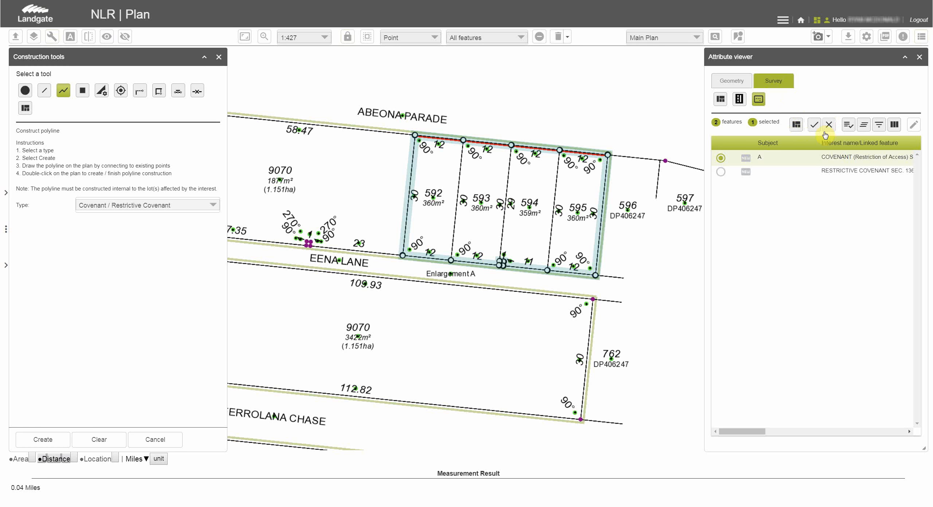
pyautogui.click(527, 146)
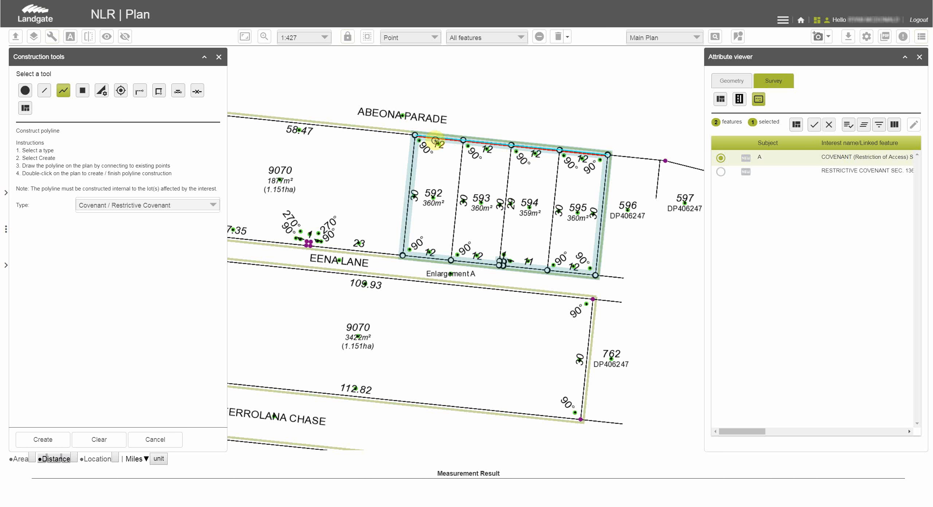
pyautogui.click(814, 125)
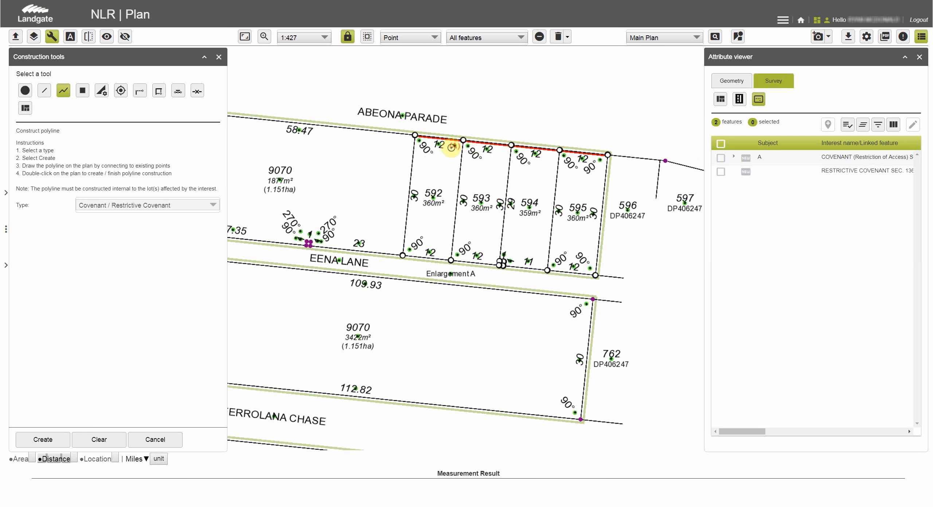
pyautogui.click(155, 440)
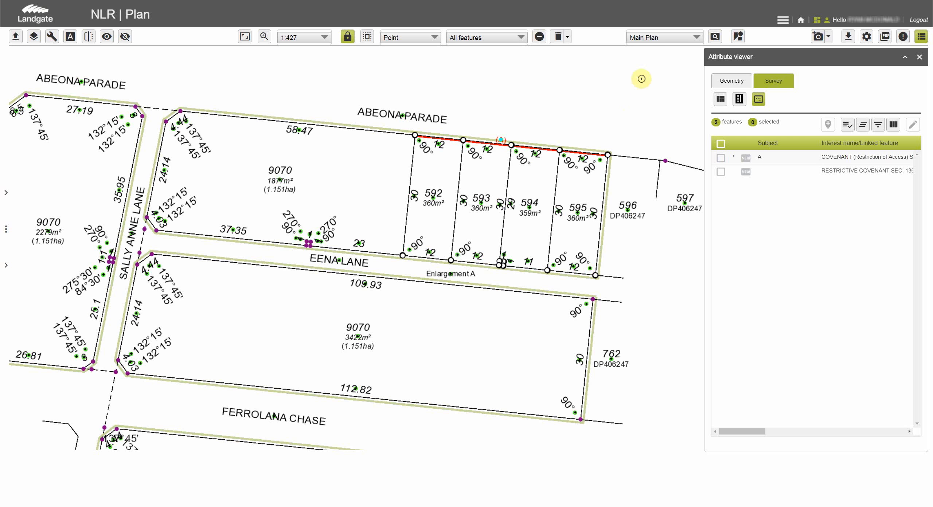
# Step: In Enlargement A, place the covenant's subject label on the Abeona Parade boundary where lots 593 and 594 meet
pyautogui.click(693, 41)
pyautogui.click(652, 67)
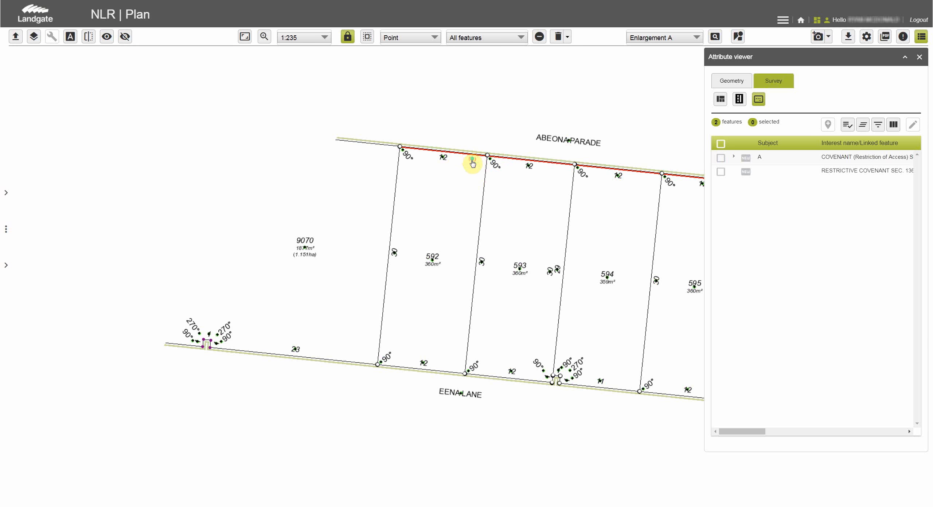
pyautogui.click(572, 161)
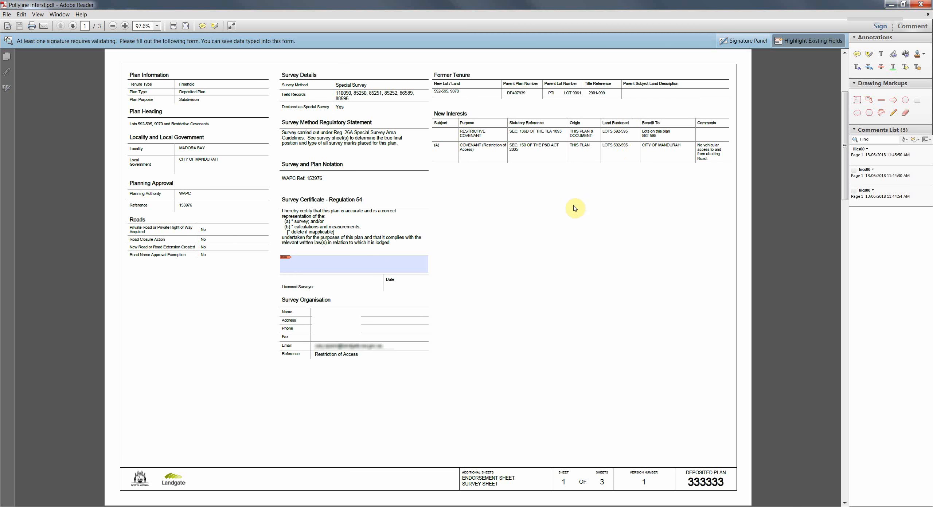
# Step: Review the plan PDF's three sheets, examining the new interests table, the covenant line and its (A) label
pyautogui.scroll(-3, 575, 208)
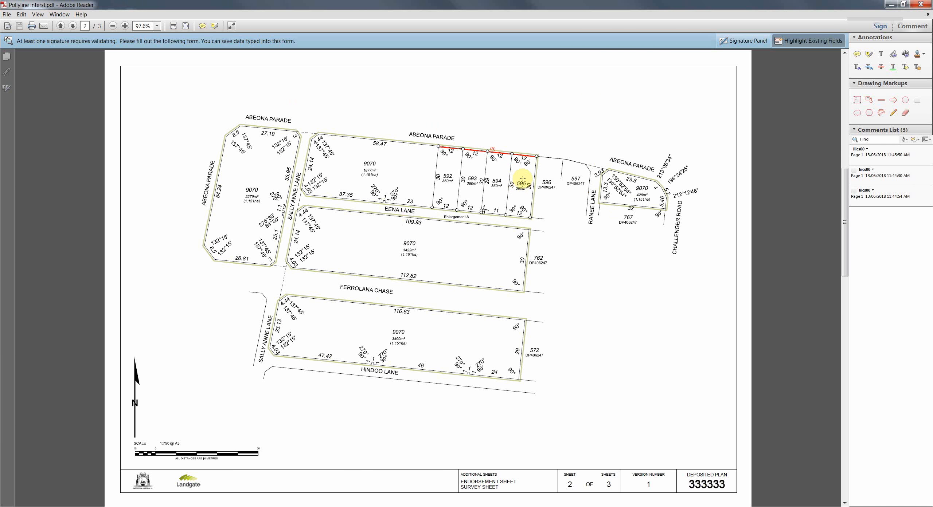
pyautogui.scroll(-3, 523, 178)
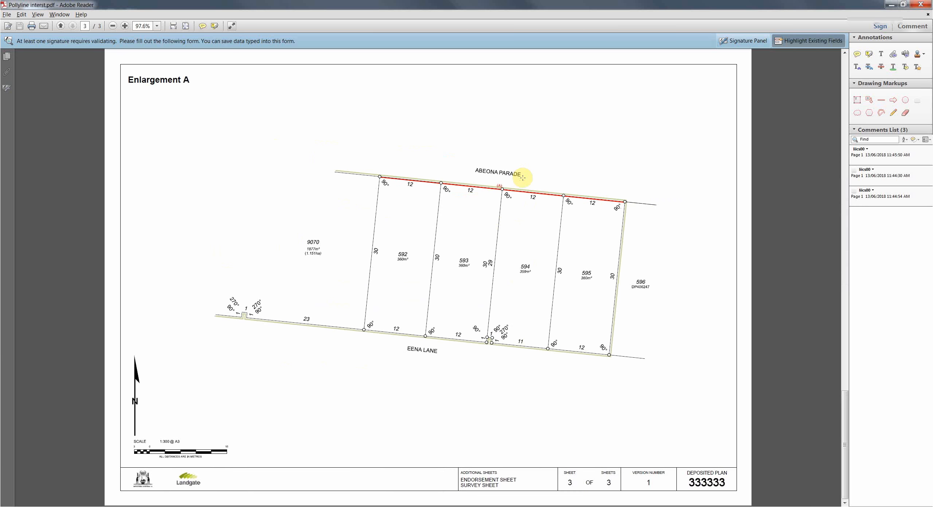
pyautogui.scroll(6, 523, 178)
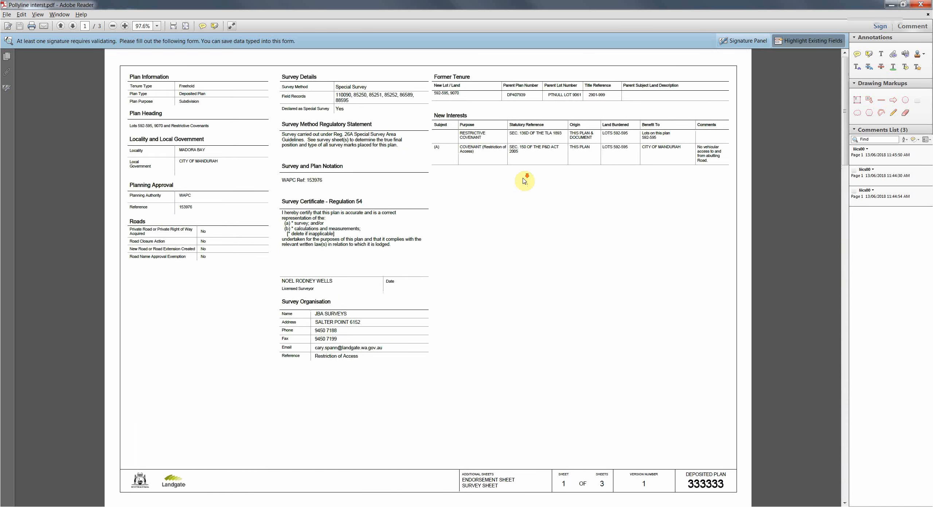